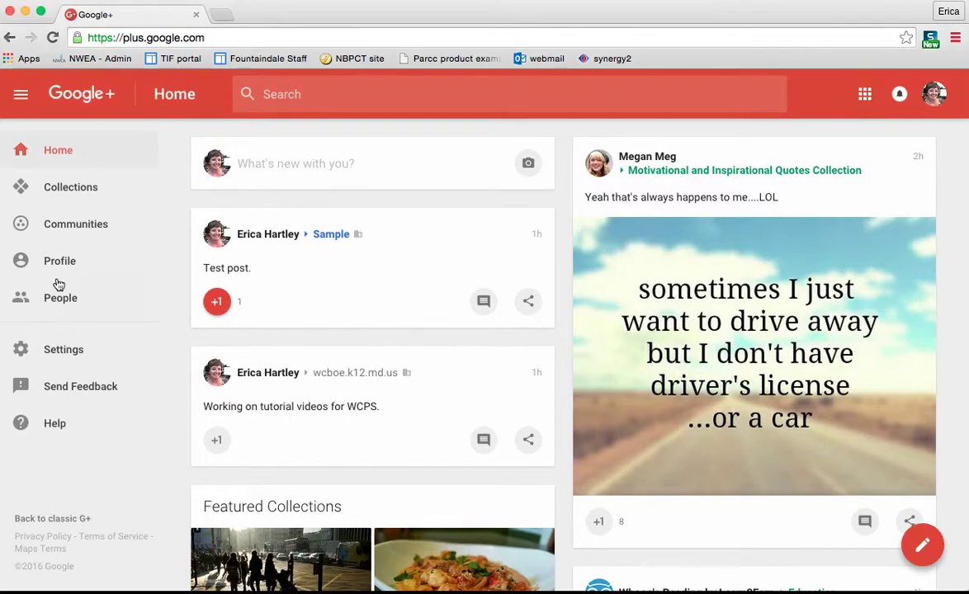
- Follow the third person in the last row of the suggested people
{"action": "left_click", "coordinate": [59, 307]}
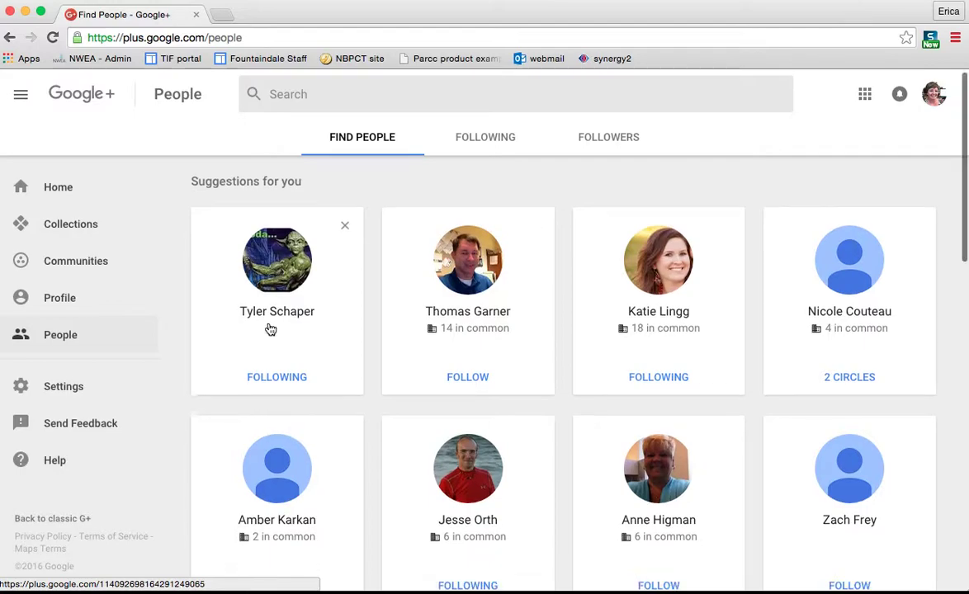
{"action": "scroll", "coordinate": [272, 334], "scroll_direction": "down", "scroll_amount": 7}
{"action": "scroll", "coordinate": [270, 329], "scroll_direction": "down", "scroll_amount": 3}
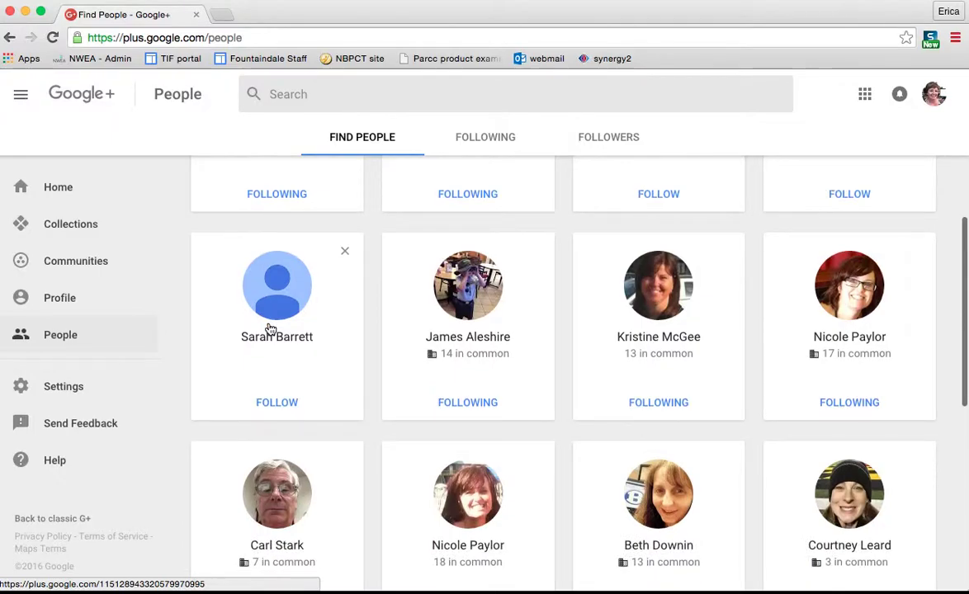
{"action": "scroll", "coordinate": [271, 330], "scroll_direction": "down", "scroll_amount": 8}
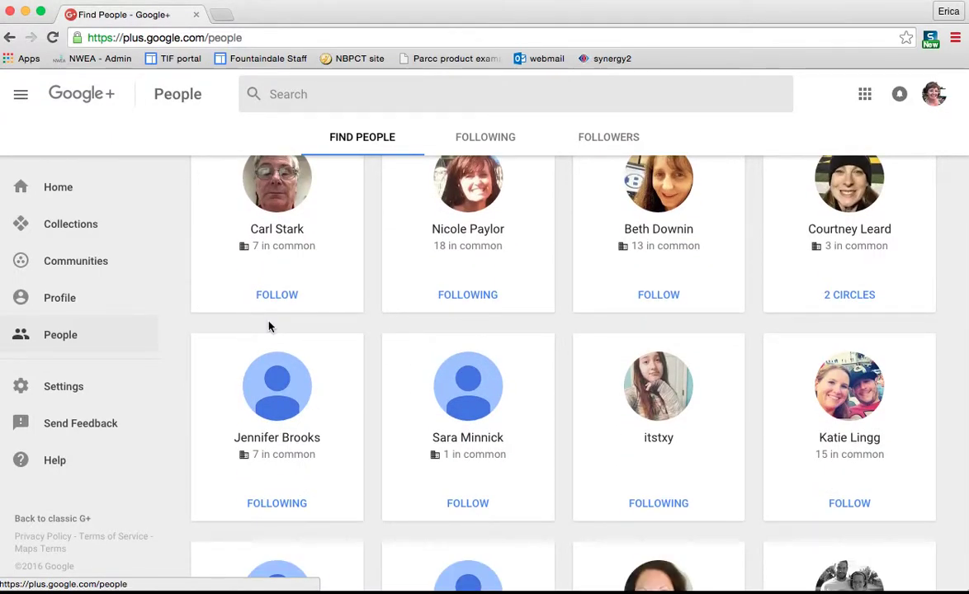
{"action": "scroll", "coordinate": [270, 327], "scroll_direction": "down", "scroll_amount": 5}
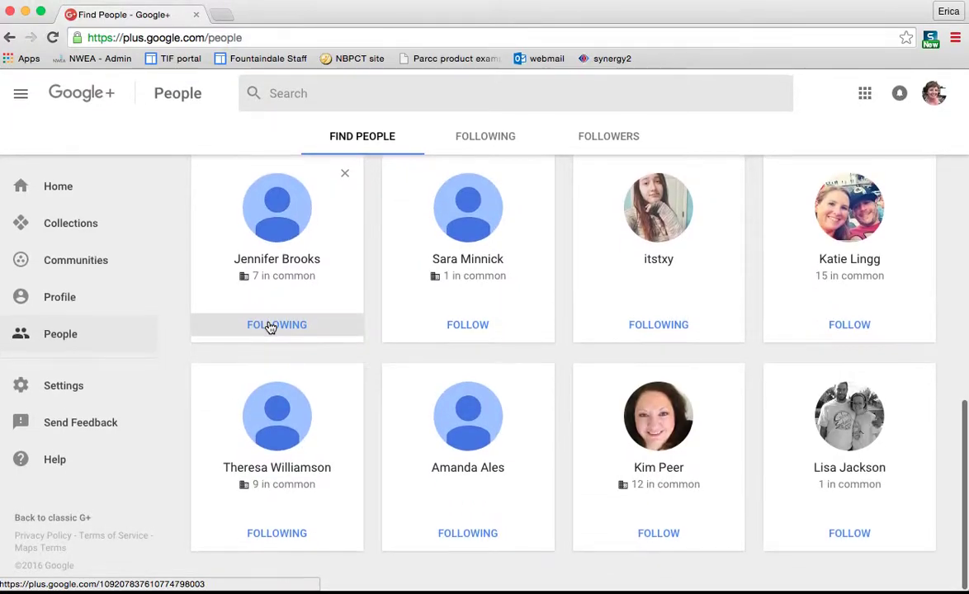
{"action": "scroll", "coordinate": [270, 327], "scroll_direction": "up", "scroll_amount": 5}
{"action": "scroll", "coordinate": [270, 327], "scroll_direction": "down", "scroll_amount": 5}
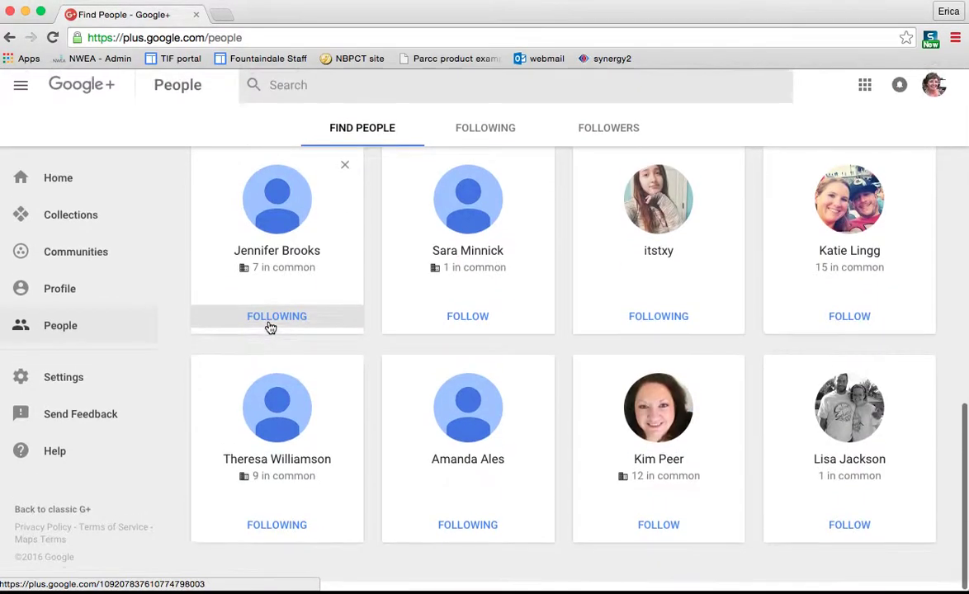
{"action": "left_click", "coordinate": [658, 536]}
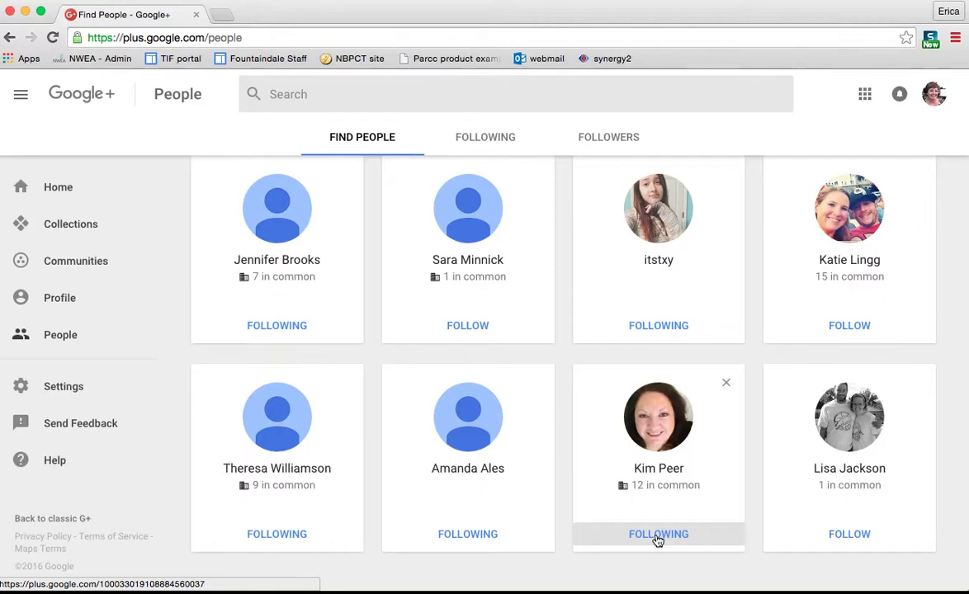
- Create a new circle named "Technology Vertical Team Members" among the circles being followed
{"action": "scroll", "coordinate": [658, 540], "scroll_direction": "up", "scroll_amount": 10}
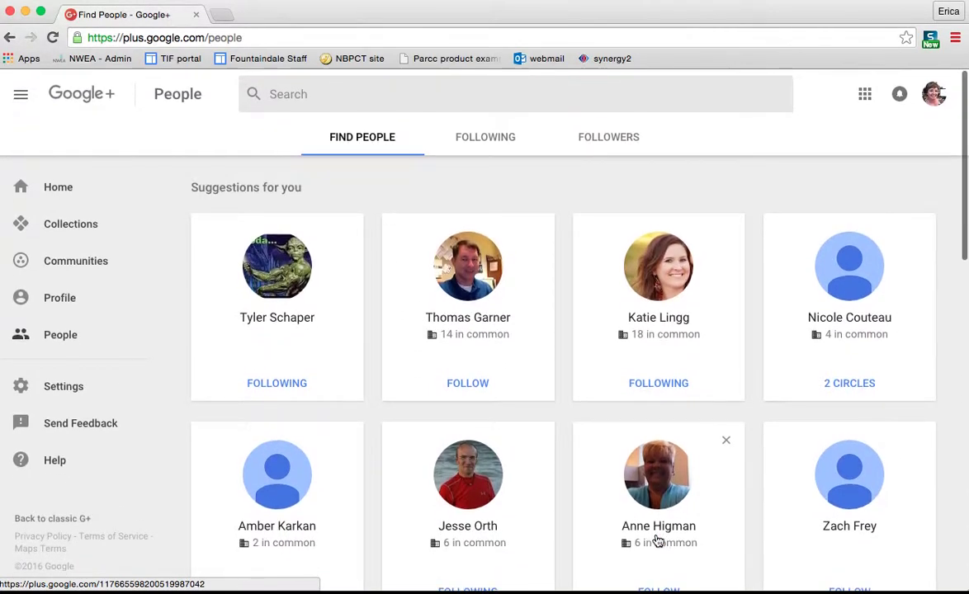
{"action": "scroll", "coordinate": [564, 404], "scroll_direction": "down", "scroll_amount": 5}
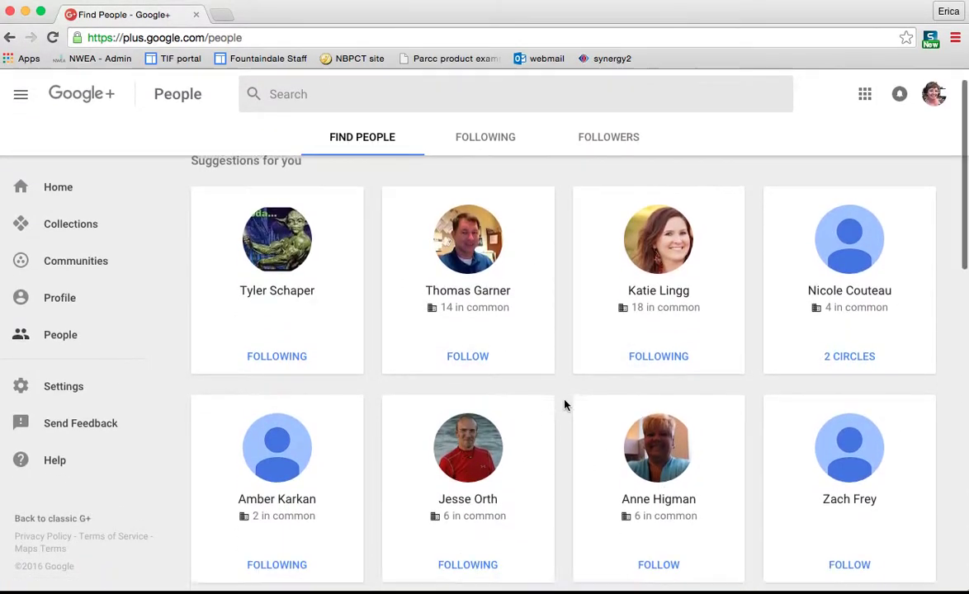
{"action": "scroll", "coordinate": [565, 404], "scroll_direction": "up", "scroll_amount": 8}
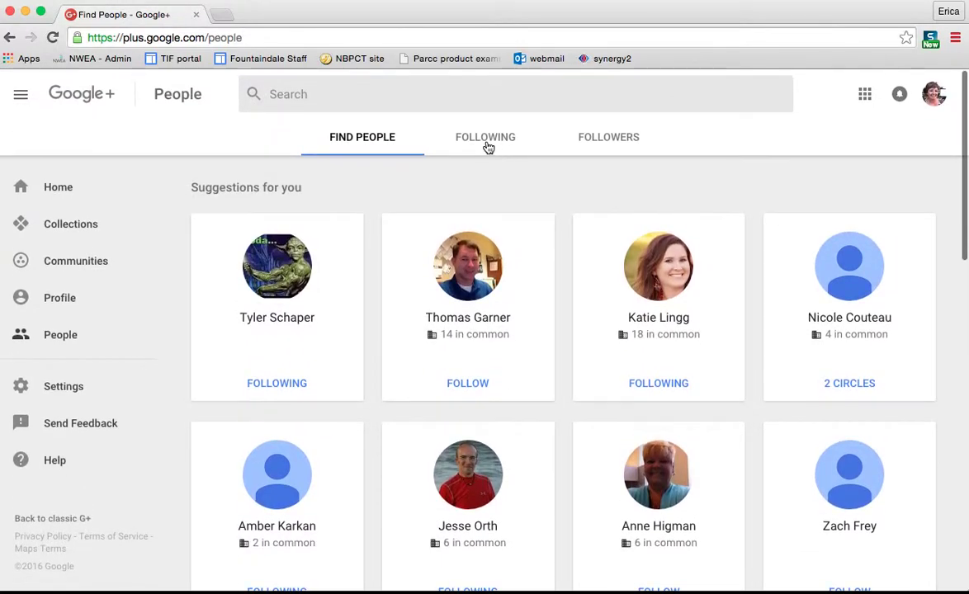
{"action": "left_click", "coordinate": [484, 146]}
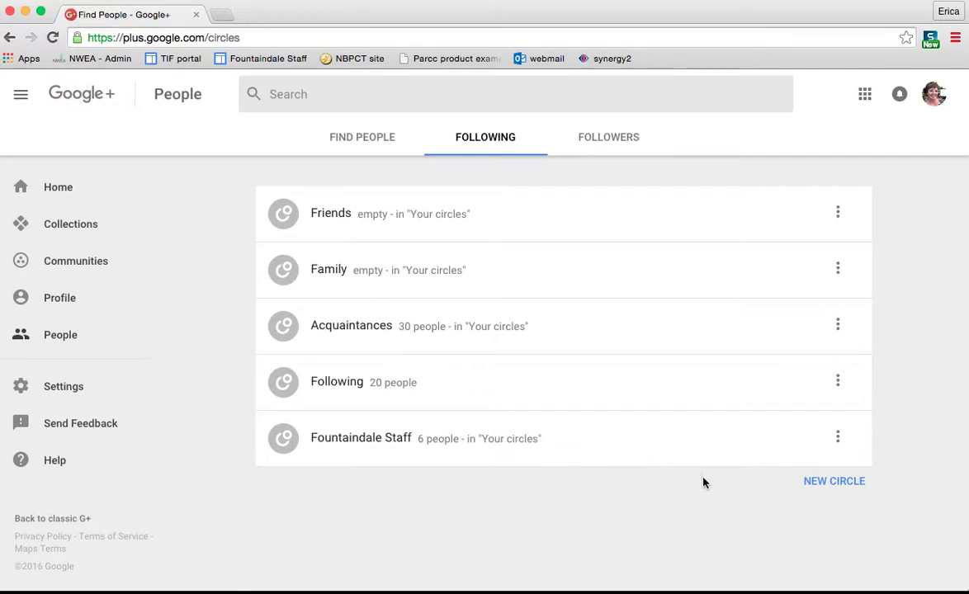
{"action": "left_click", "coordinate": [817, 483]}
{"action": "type", "text": "Te"}
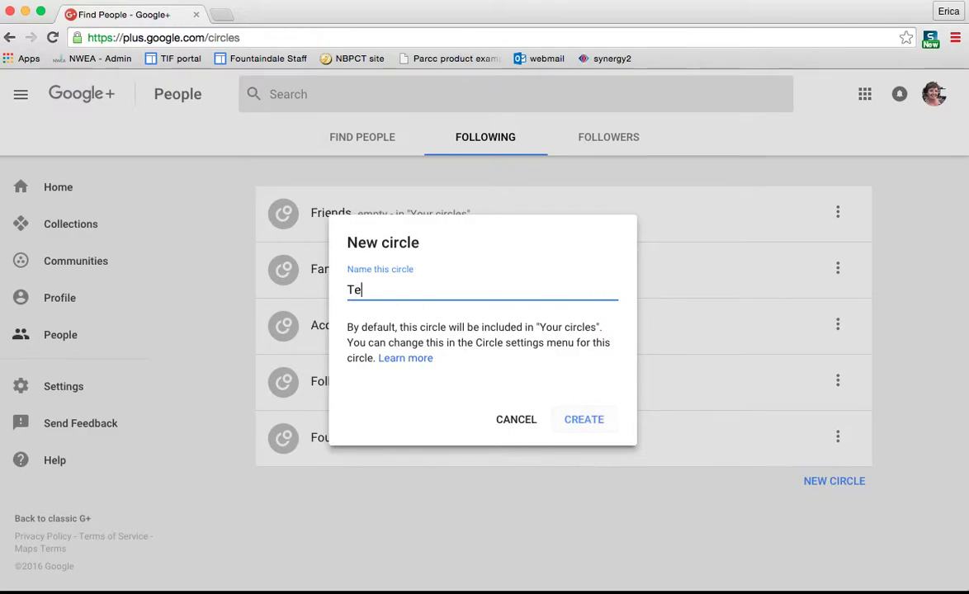
{"action": "type", "text": "chnology Vert"}
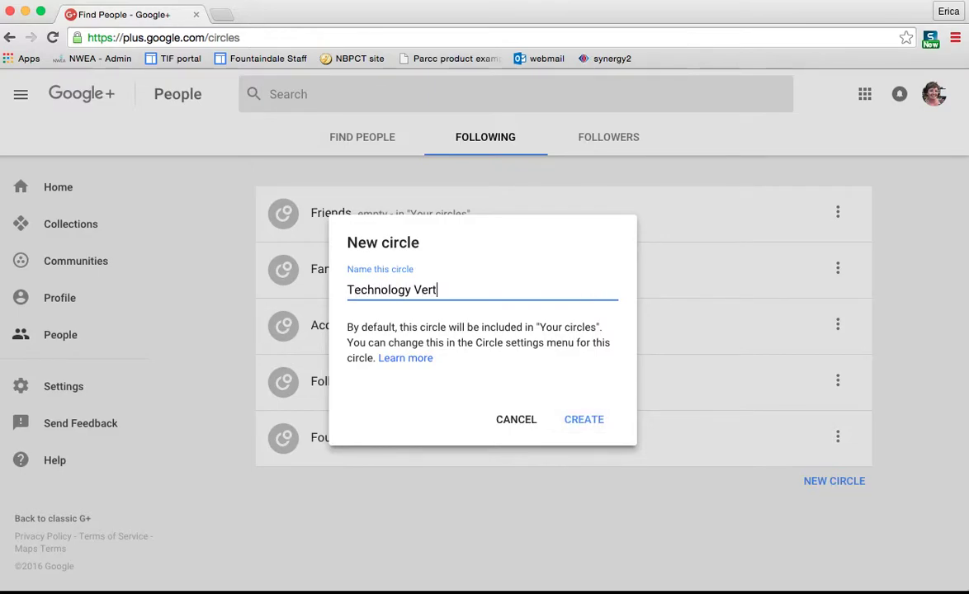
{"action": "type", "text": "ical Team Members"}
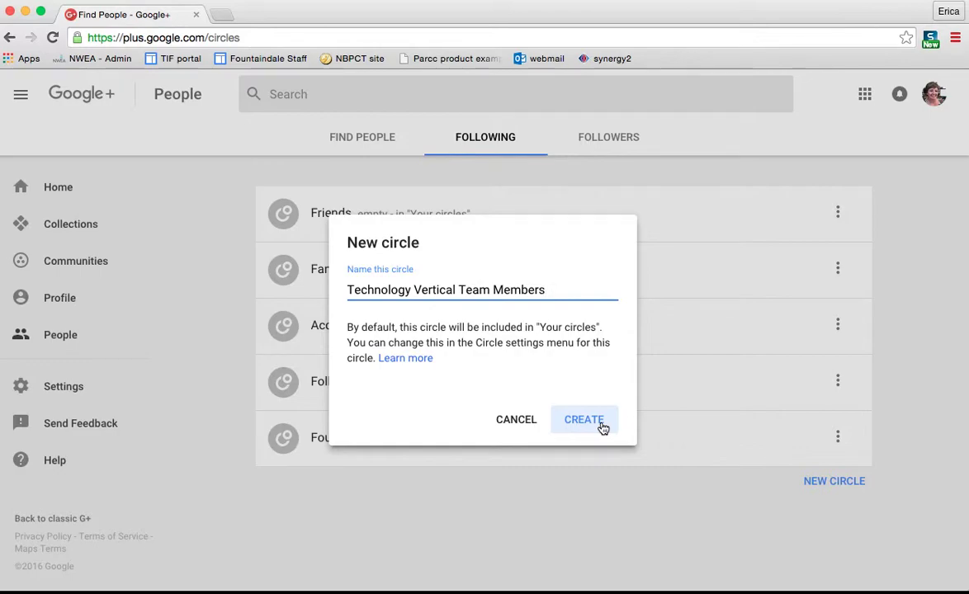
{"action": "left_click", "coordinate": [603, 428]}
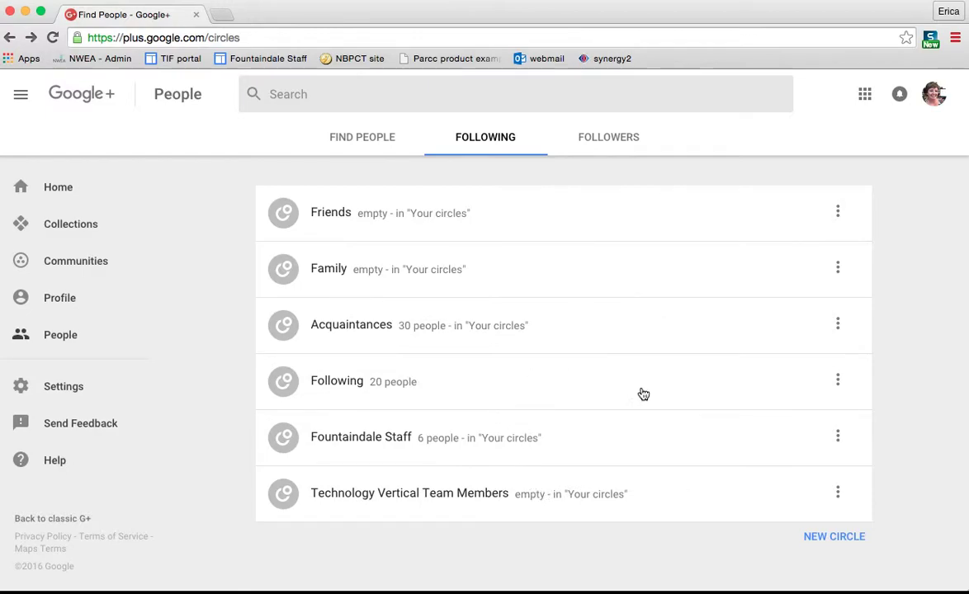
- Add the eleventh entry of the Following circle to the Fountaindale Staff and Technology Vertical Team Members circles as well
{"action": "left_click_drag", "start_coordinate": [641, 394], "coordinate": [643, 391]}
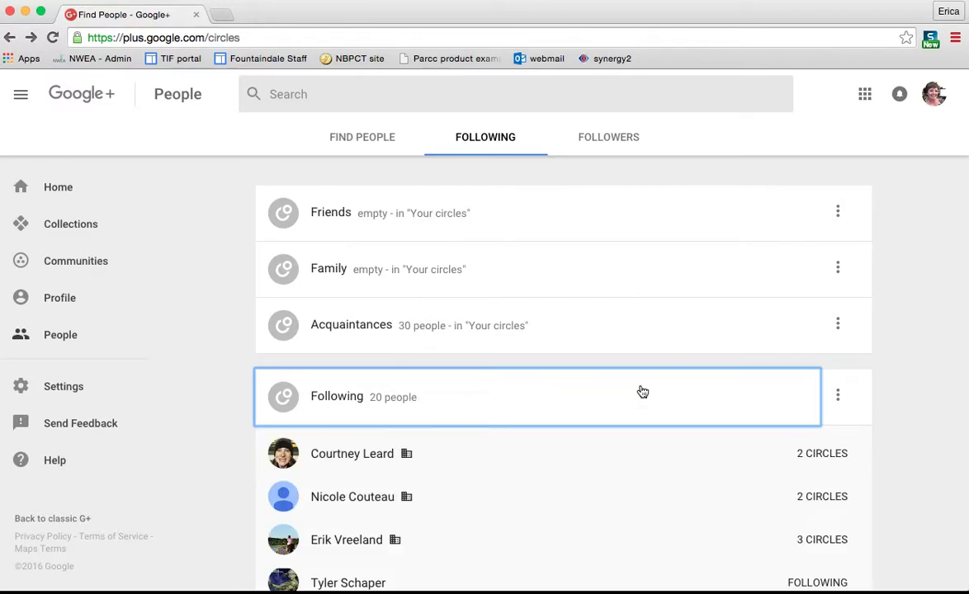
{"action": "scroll", "coordinate": [642, 391], "scroll_direction": "down", "scroll_amount": 3}
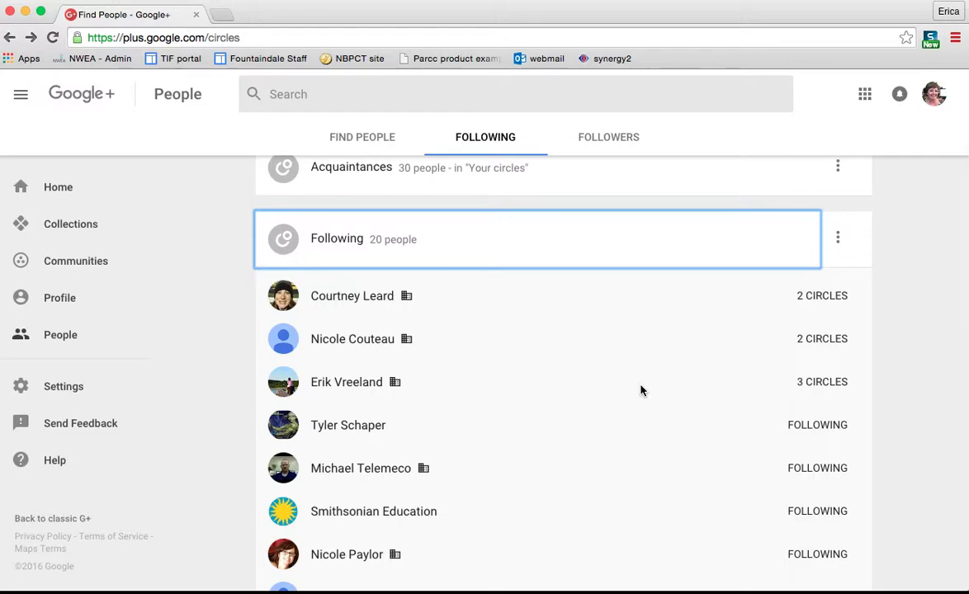
{"action": "scroll", "coordinate": [642, 391], "scroll_direction": "down", "scroll_amount": 4}
{"action": "scroll", "coordinate": [642, 391], "scroll_direction": "down", "scroll_amount": 2}
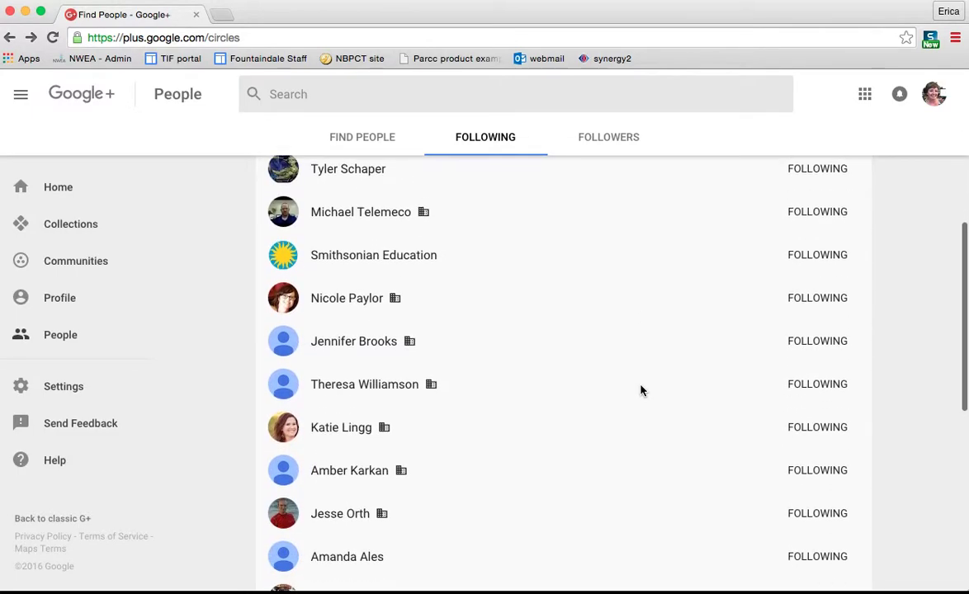
{"action": "scroll", "coordinate": [642, 391], "scroll_direction": "down", "scroll_amount": 1}
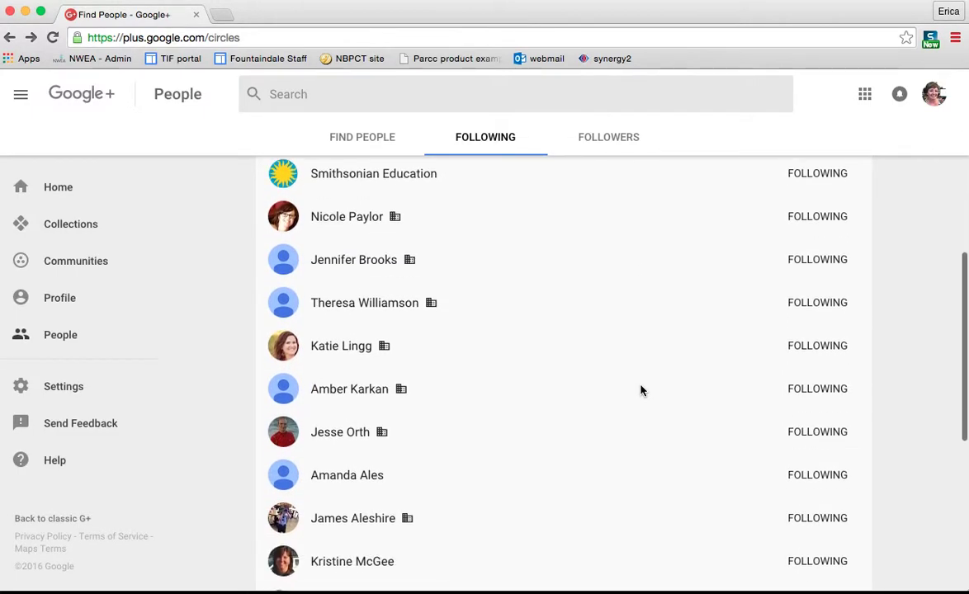
{"action": "left_click", "coordinate": [814, 391]}
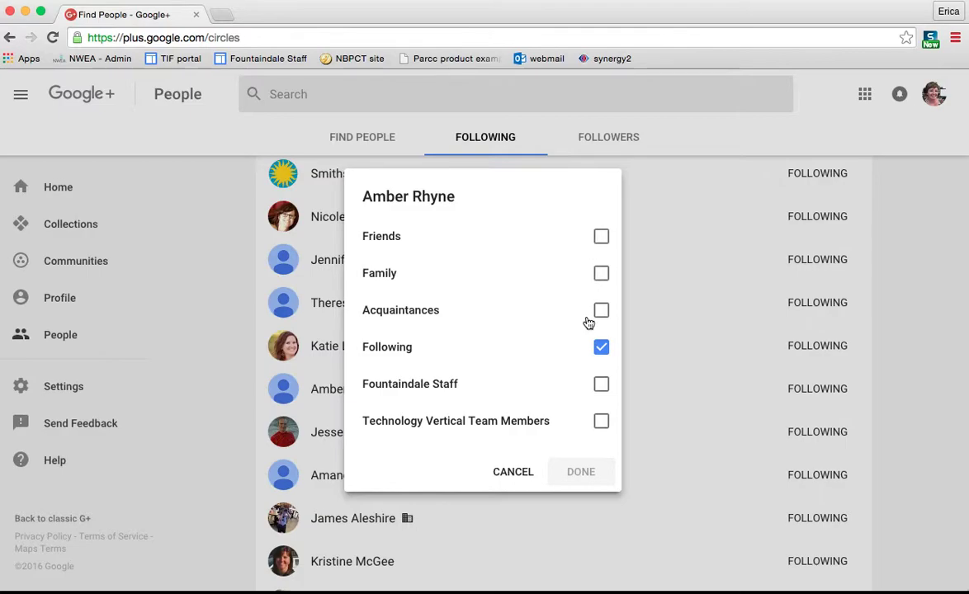
{"action": "left_click", "coordinate": [602, 386]}
{"action": "left_click", "coordinate": [602, 423]}
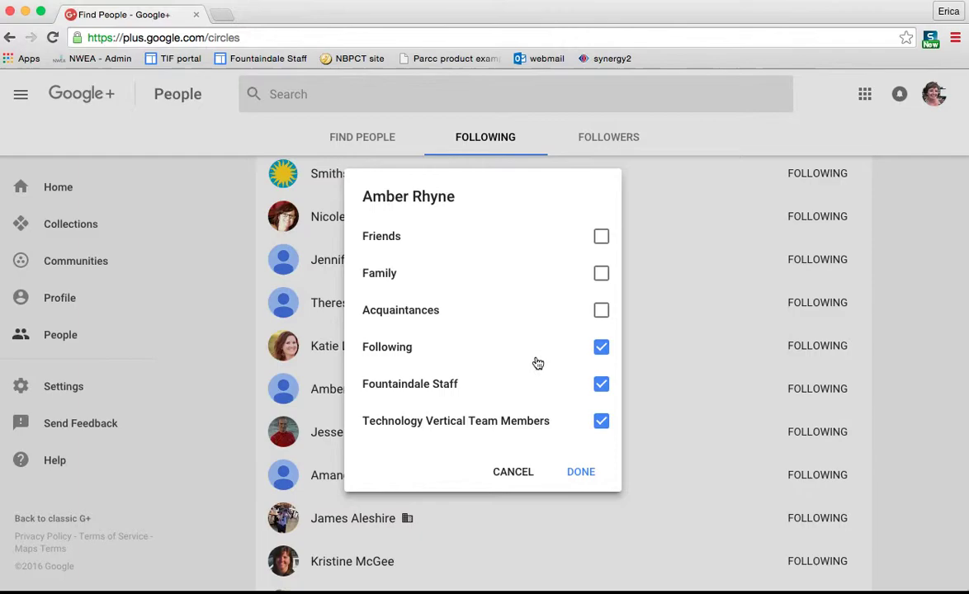
{"action": "left_click", "coordinate": [570, 474]}
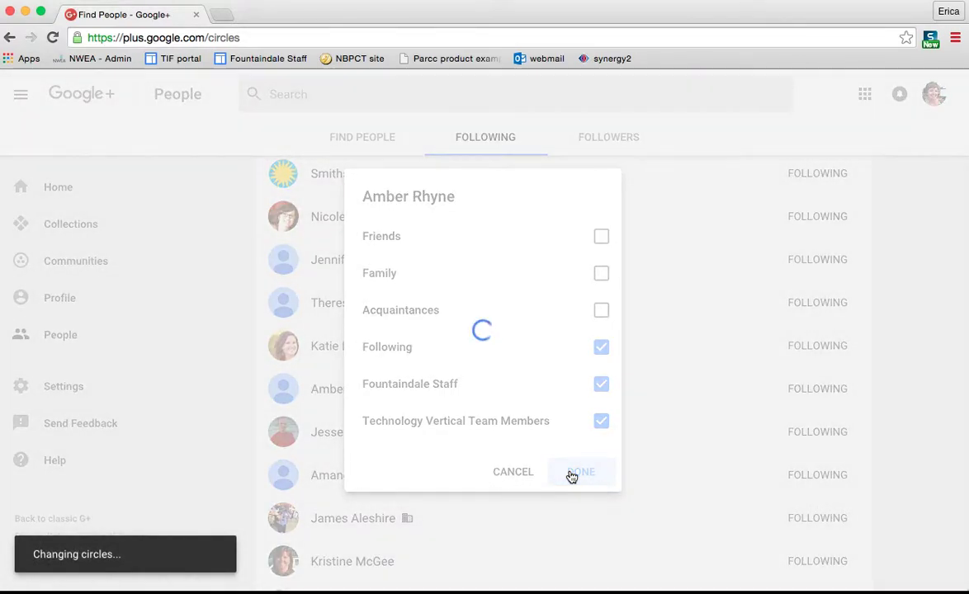
- Show the posts from the Following circle
{"action": "scroll", "coordinate": [569, 477], "scroll_direction": "up", "scroll_amount": 3}
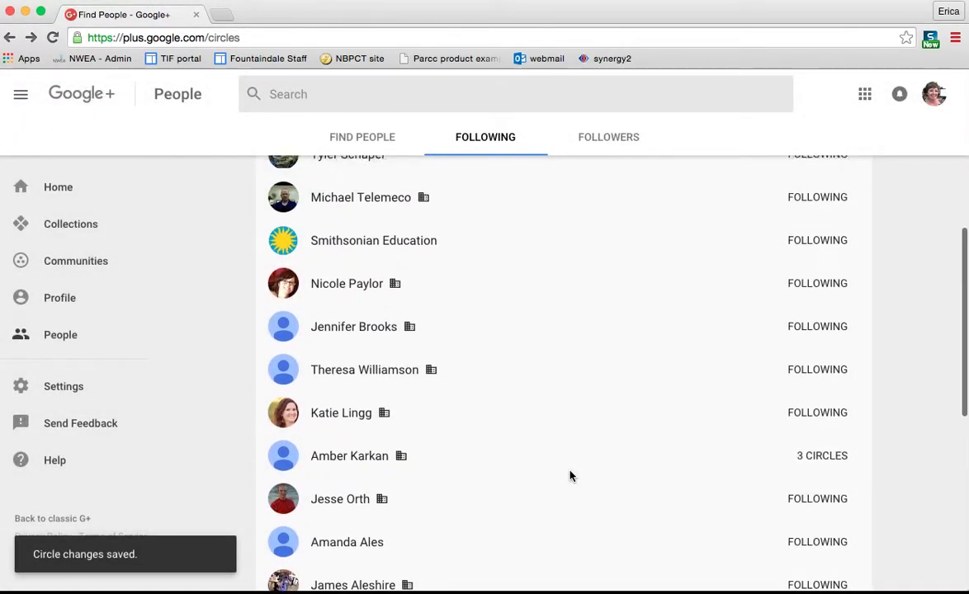
{"action": "scroll", "coordinate": [569, 477], "scroll_direction": "up", "scroll_amount": 3}
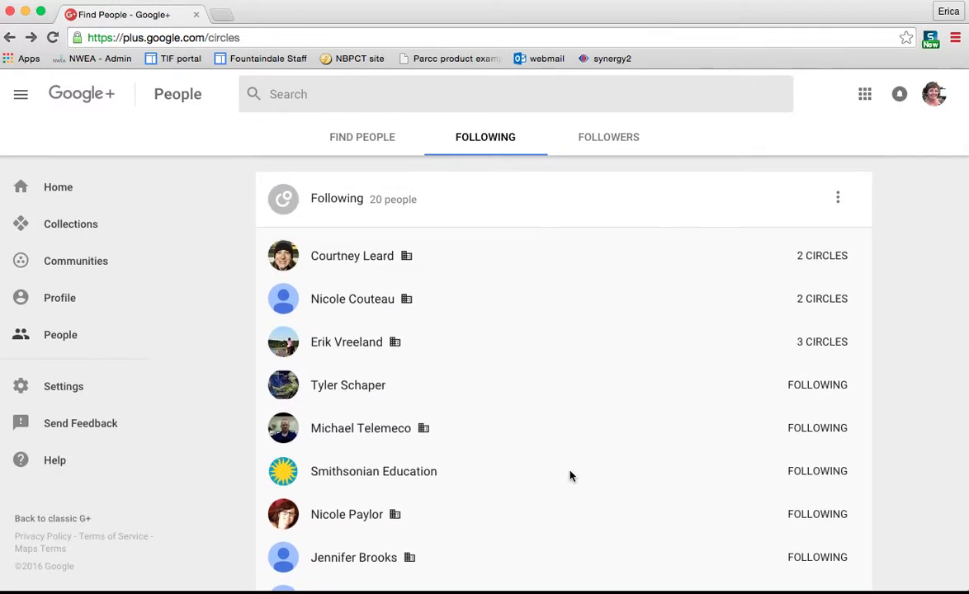
{"action": "left_click", "coordinate": [838, 200]}
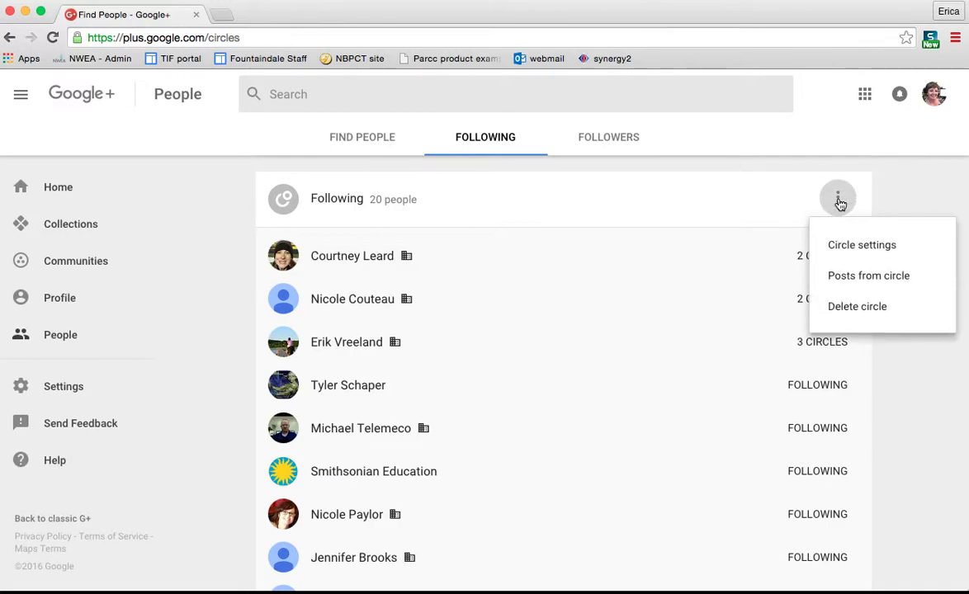
{"action": "left_click", "coordinate": [856, 280]}
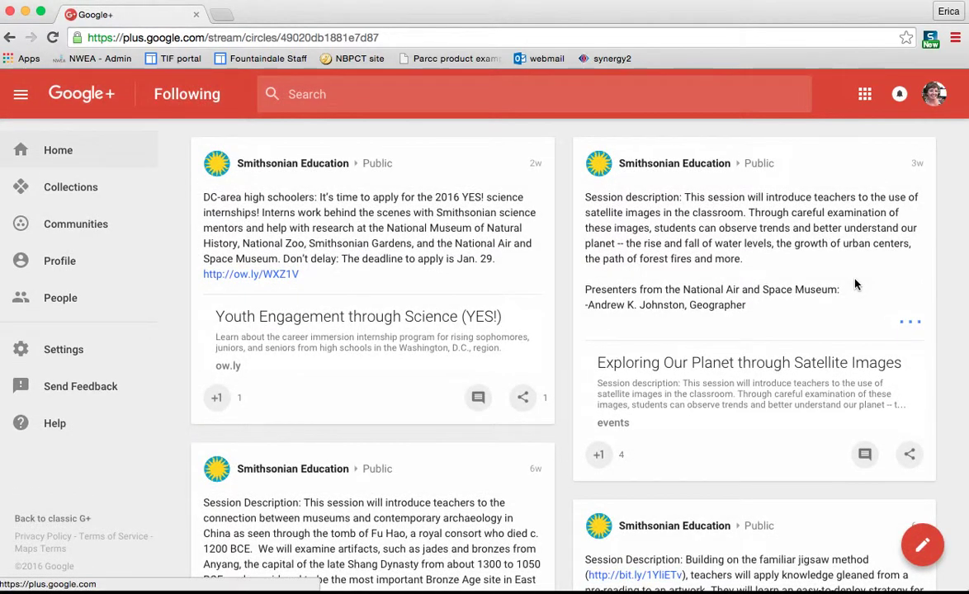
- Go back to the circles list and look through the posts from the Fountaindale Staff circle
{"action": "left_click", "coordinate": [80, 298]}
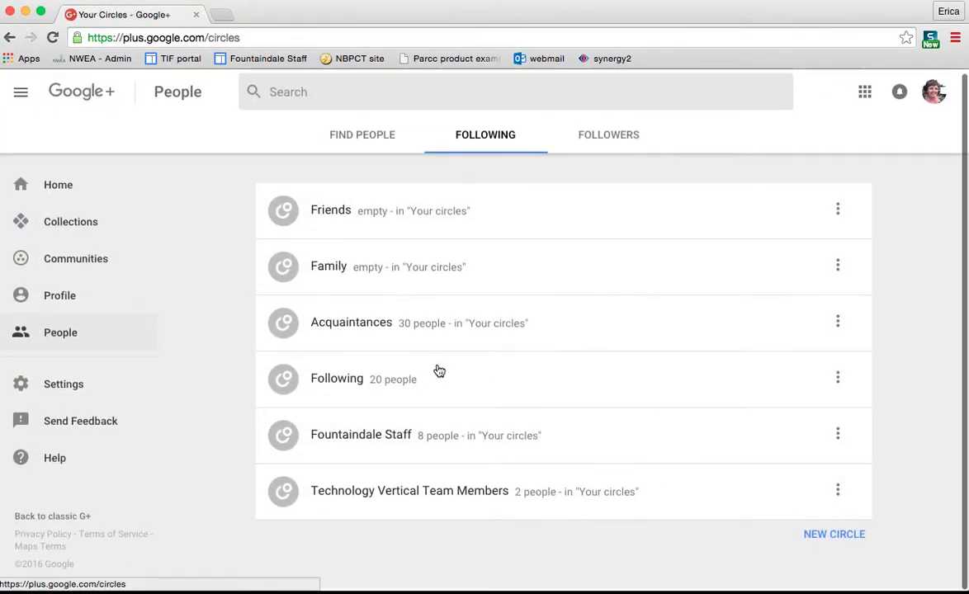
{"action": "left_click", "coordinate": [440, 451]}
{"action": "left_click", "coordinate": [838, 451]}
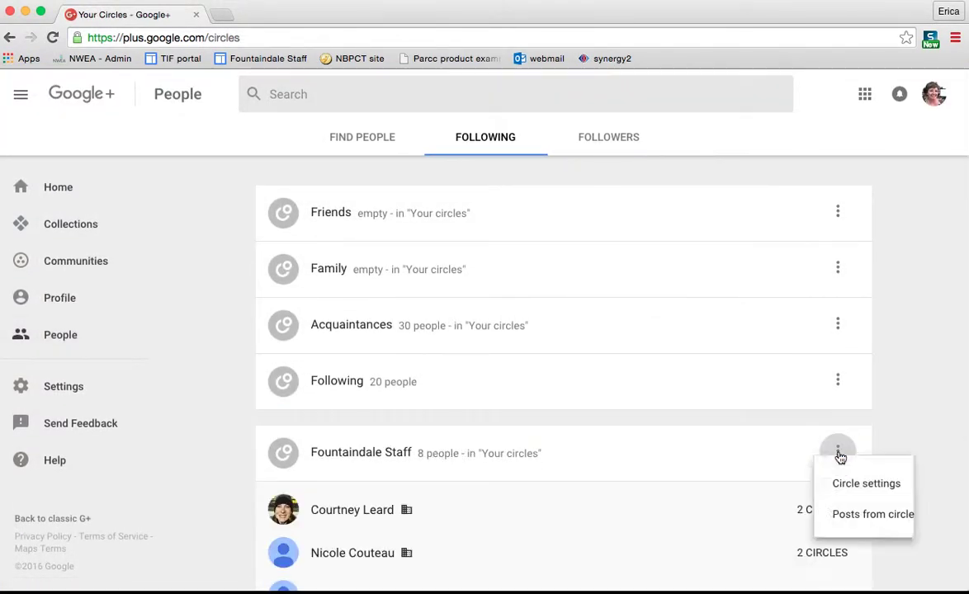
{"action": "left_click", "coordinate": [849, 534]}
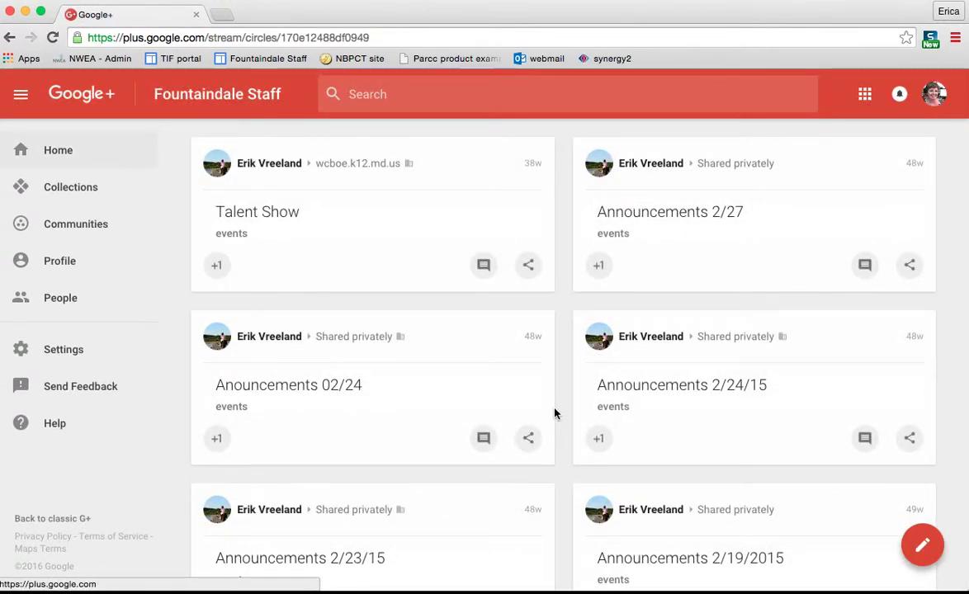
{"action": "scroll", "coordinate": [555, 413], "scroll_direction": "down", "scroll_amount": 1}
{"action": "scroll", "coordinate": [554, 412], "scroll_direction": "down", "scroll_amount": 3}
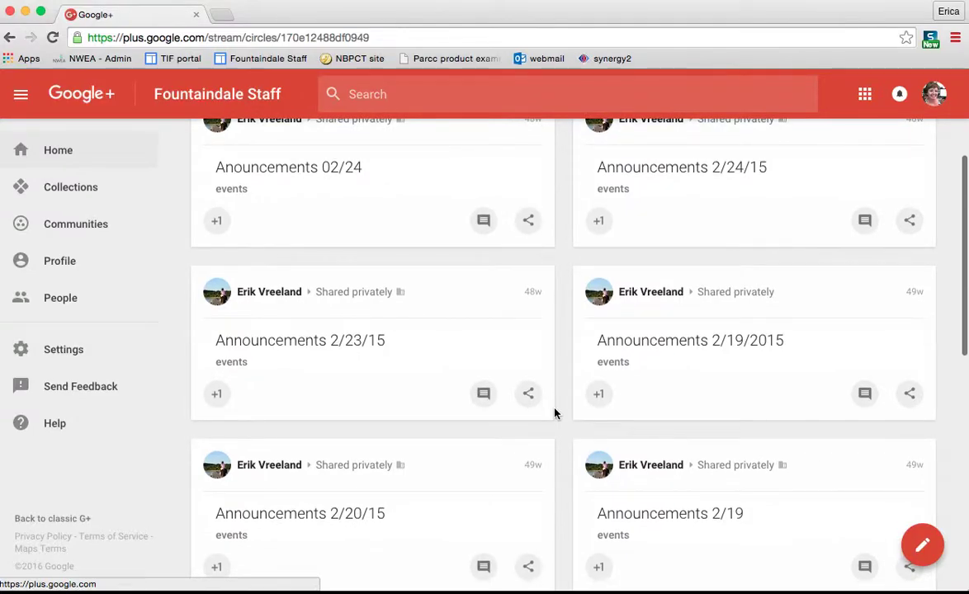
{"action": "scroll", "coordinate": [555, 413], "scroll_direction": "down", "scroll_amount": 7}
{"action": "scroll", "coordinate": [555, 413], "scroll_direction": "up", "scroll_amount": 1}
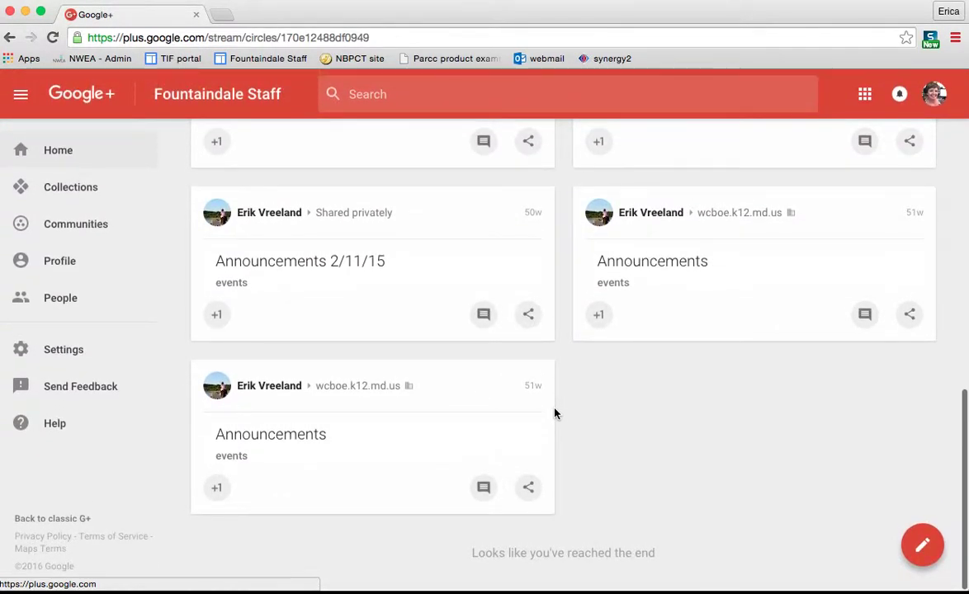
{"action": "scroll", "coordinate": [554, 412], "scroll_direction": "up", "scroll_amount": 10}
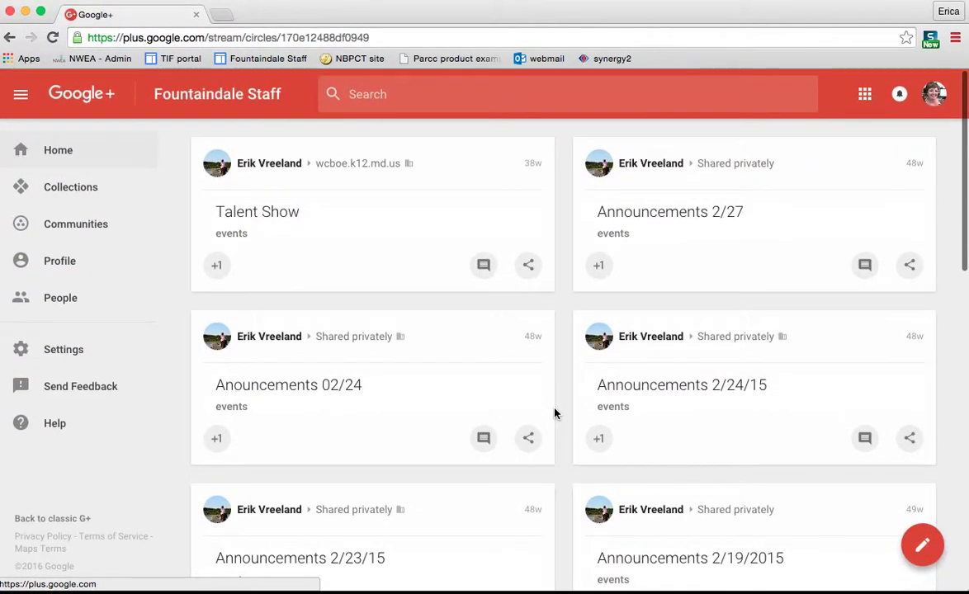
- Start a new post with the text "This is a test message for the tutorial."
{"action": "left_click", "coordinate": [918, 545]}
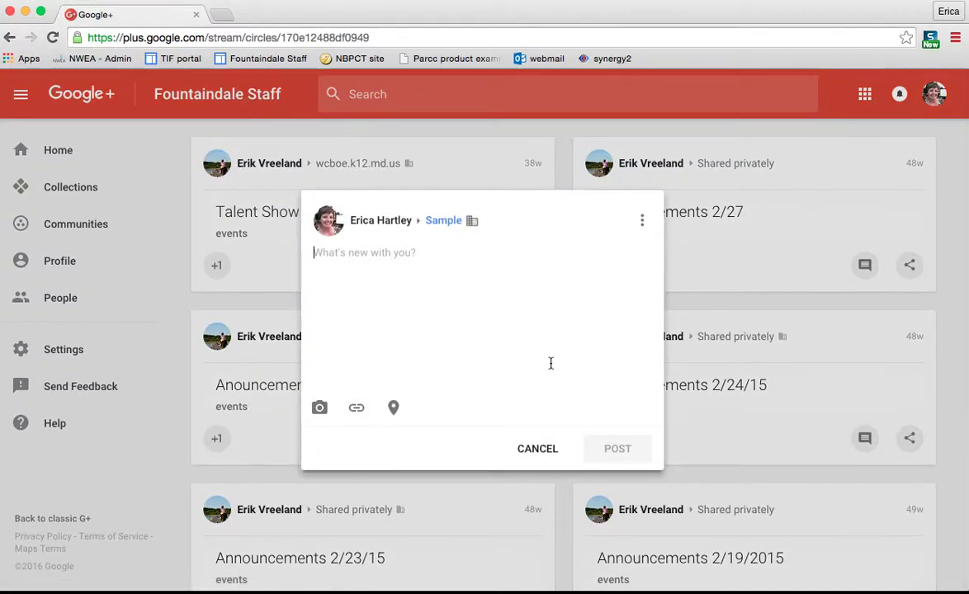
{"action": "type", "text": "This"}
{"action": "type", "text": " is a te"}
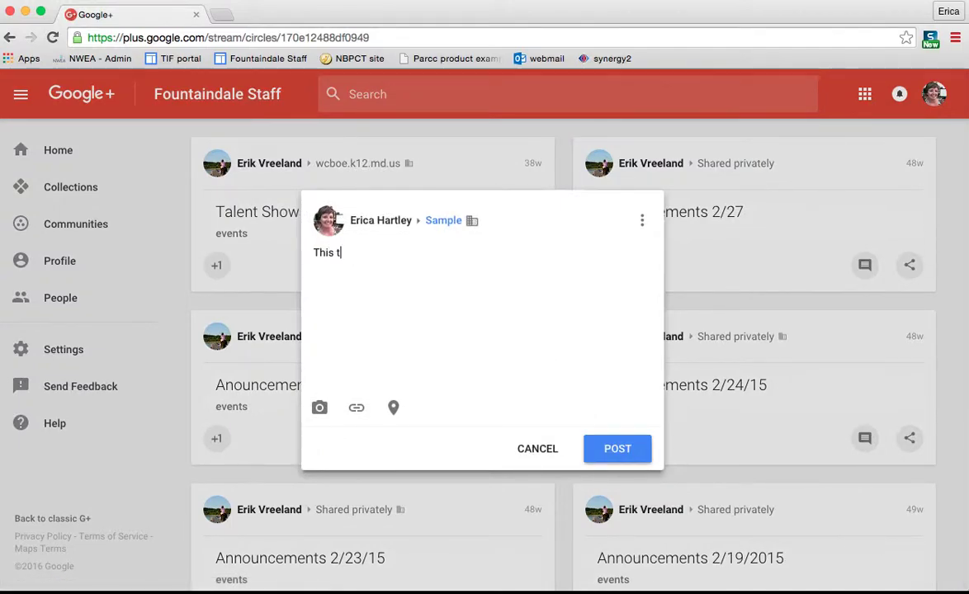
{"action": "type", "text": "st message for"}
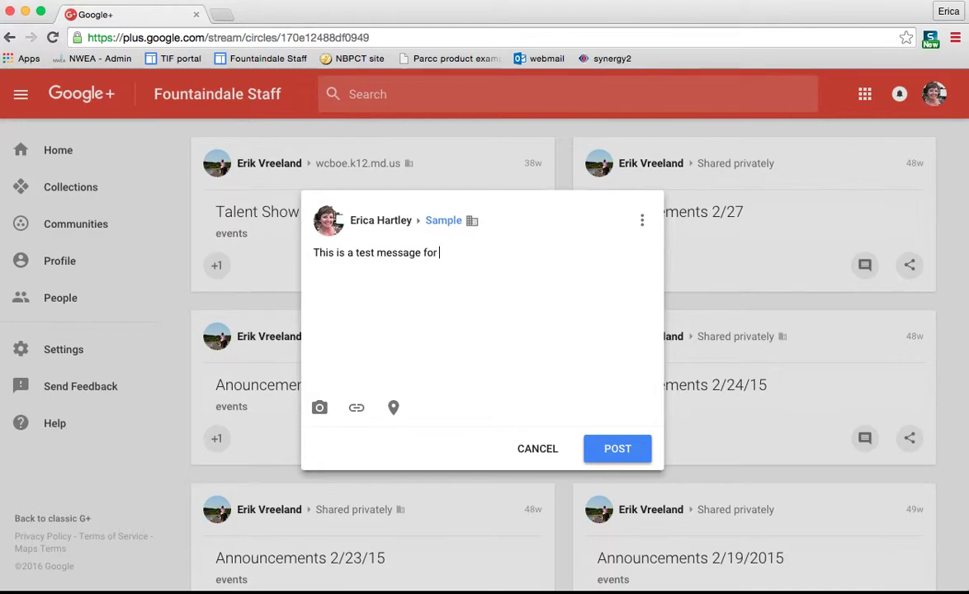
{"action": "type", "text": "the tutorial."}
- Look through the full list of sharing options for the post and choose the Fountaindale Staff circle as its audience
{"action": "left_click", "coordinate": [427, 223]}
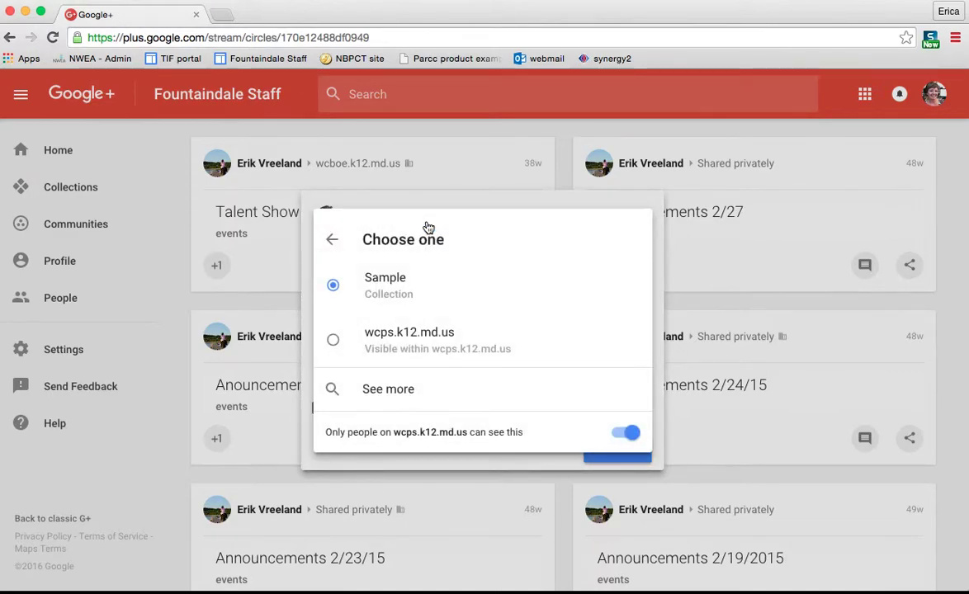
{"action": "left_click", "coordinate": [391, 389]}
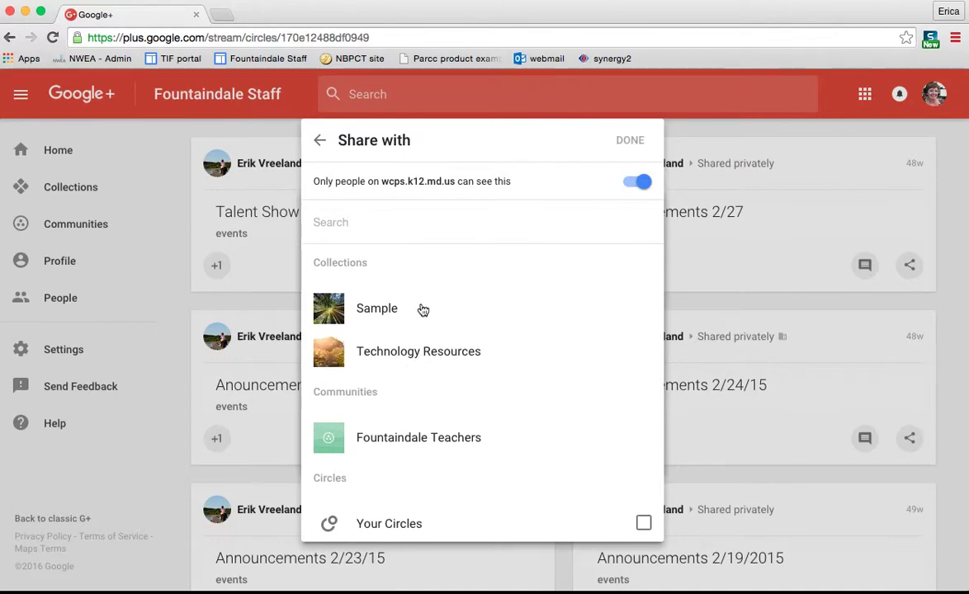
{"action": "scroll", "coordinate": [411, 317], "scroll_direction": "down", "scroll_amount": 2}
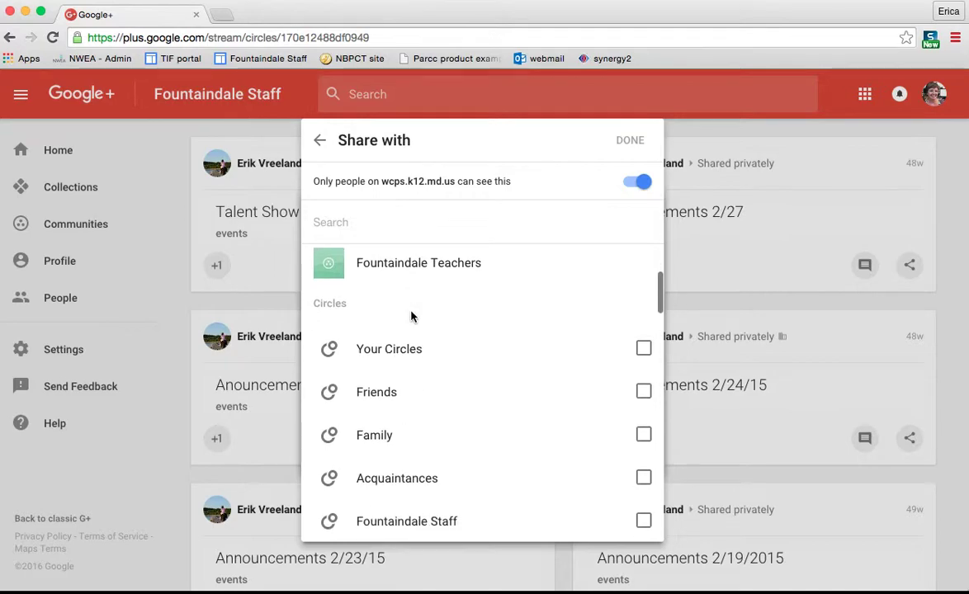
{"action": "scroll", "coordinate": [411, 316], "scroll_direction": "up", "scroll_amount": 1}
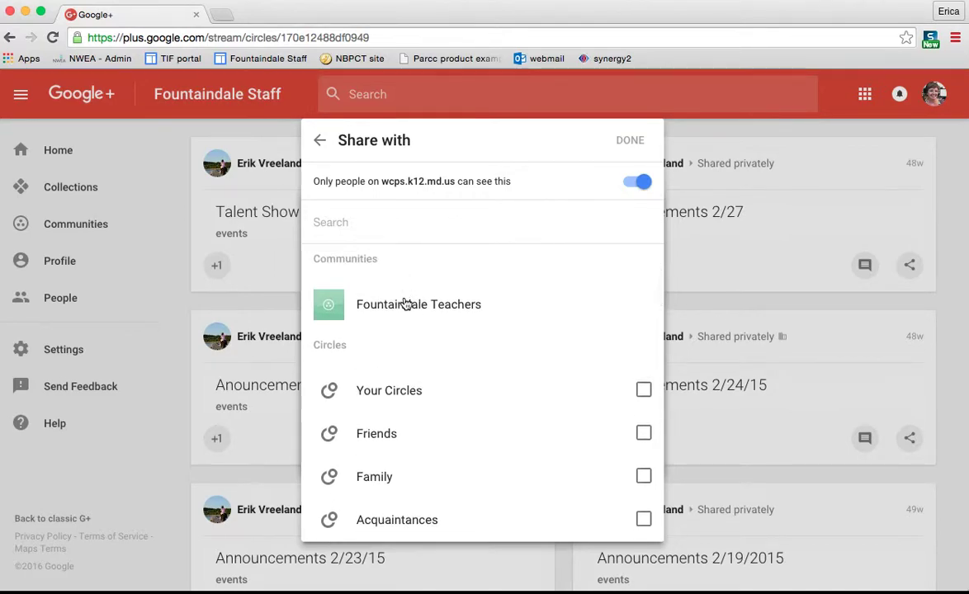
{"action": "scroll", "coordinate": [404, 304], "scroll_direction": "down", "scroll_amount": 3}
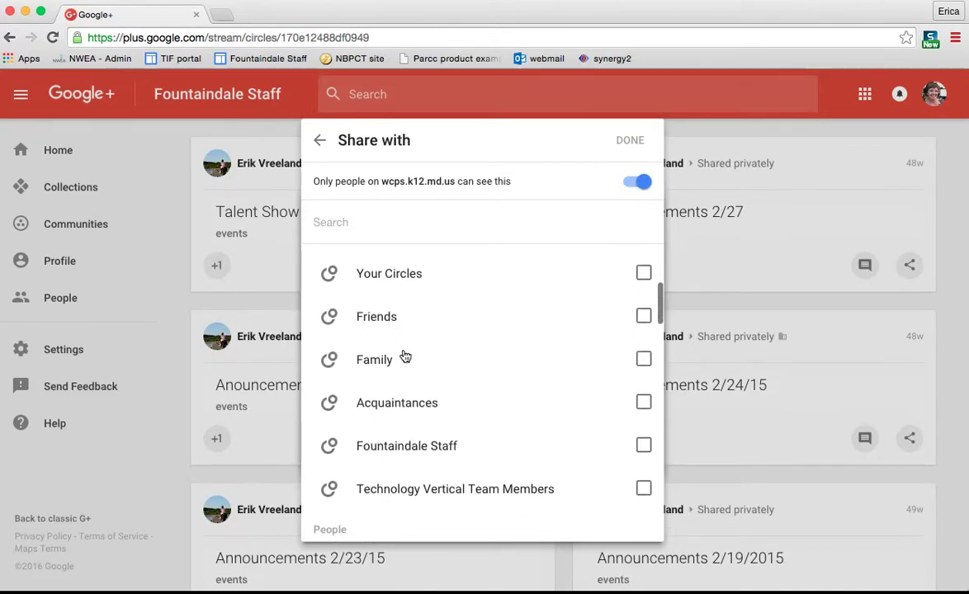
{"action": "scroll", "coordinate": [398, 281], "scroll_direction": "up", "scroll_amount": 1}
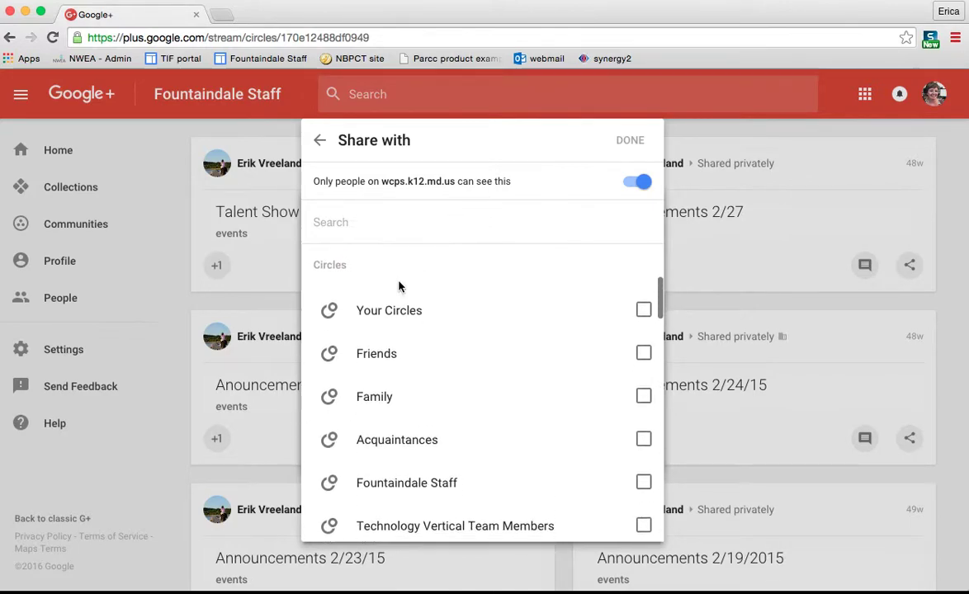
{"action": "scroll", "coordinate": [397, 285], "scroll_direction": "down", "scroll_amount": 1}
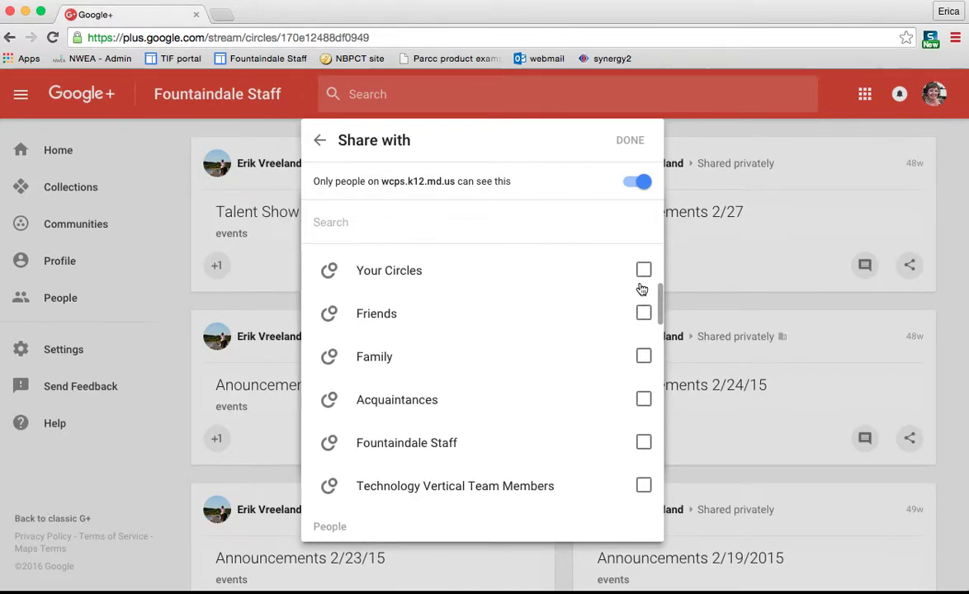
{"action": "left_click", "coordinate": [643, 271]}
{"action": "left_click", "coordinate": [643, 272]}
{"action": "left_click", "coordinate": [644, 443]}
- Add the sixth person in the People list to the post's audience as well and publish the post
{"action": "scroll", "coordinate": [648, 452], "scroll_direction": "down", "scroll_amount": 5}
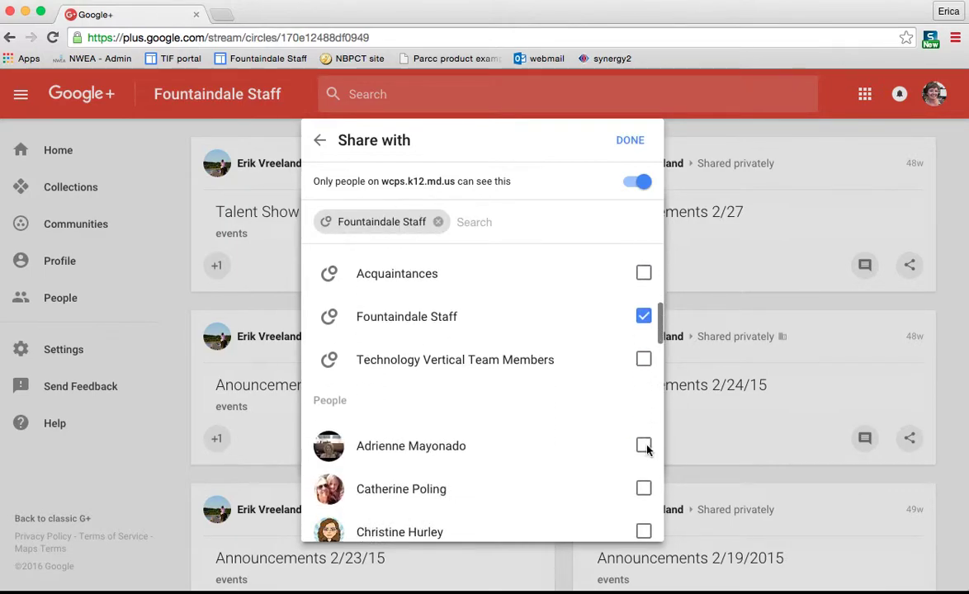
{"action": "scroll", "coordinate": [648, 452], "scroll_direction": "down", "scroll_amount": 1}
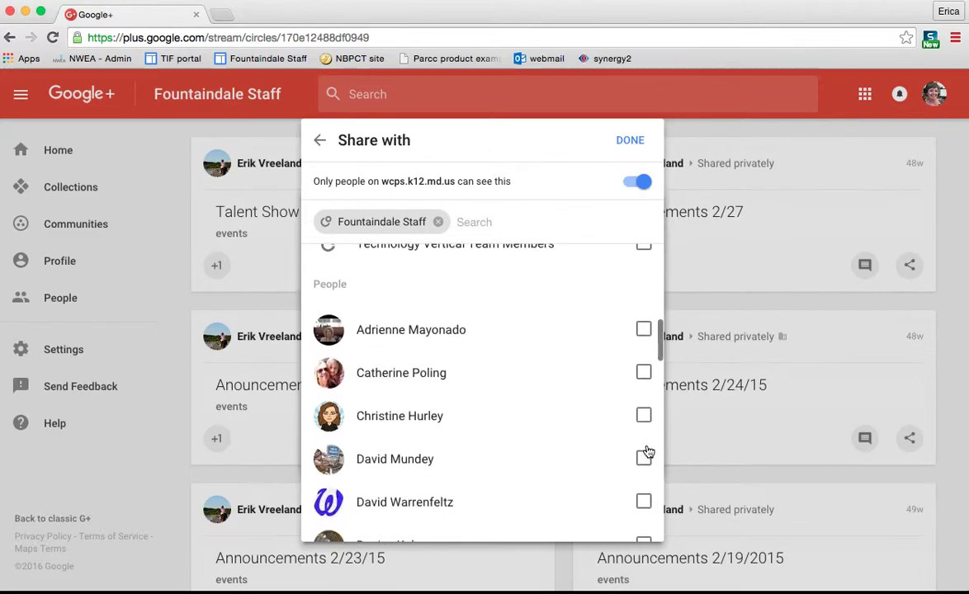
{"action": "scroll", "coordinate": [633, 361], "scroll_direction": "up", "scroll_amount": 3}
{"action": "scroll", "coordinate": [586, 441], "scroll_direction": "down", "scroll_amount": 3}
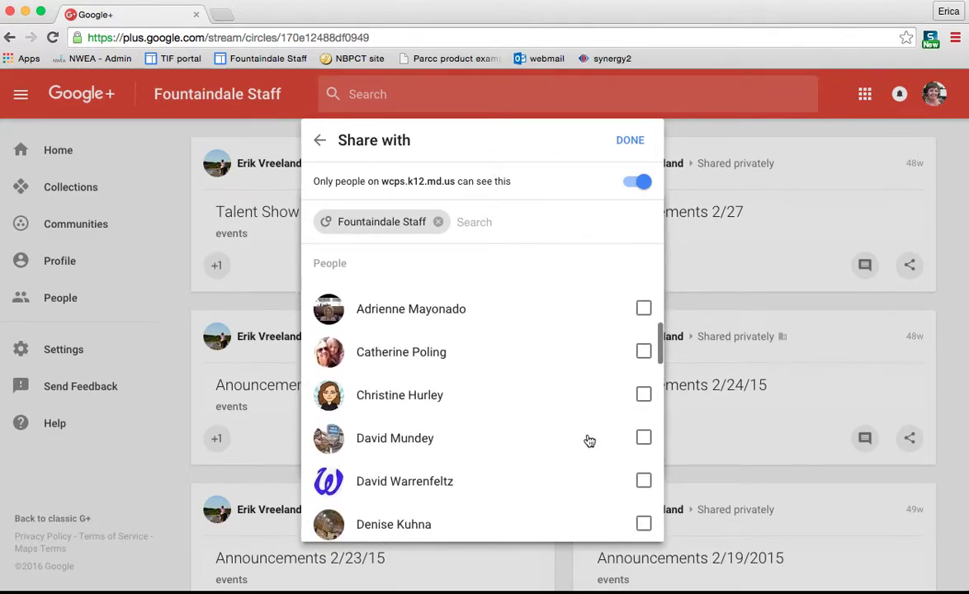
{"action": "scroll", "coordinate": [589, 442], "scroll_direction": "down", "scroll_amount": 3}
{"action": "left_click", "coordinate": [644, 405]}
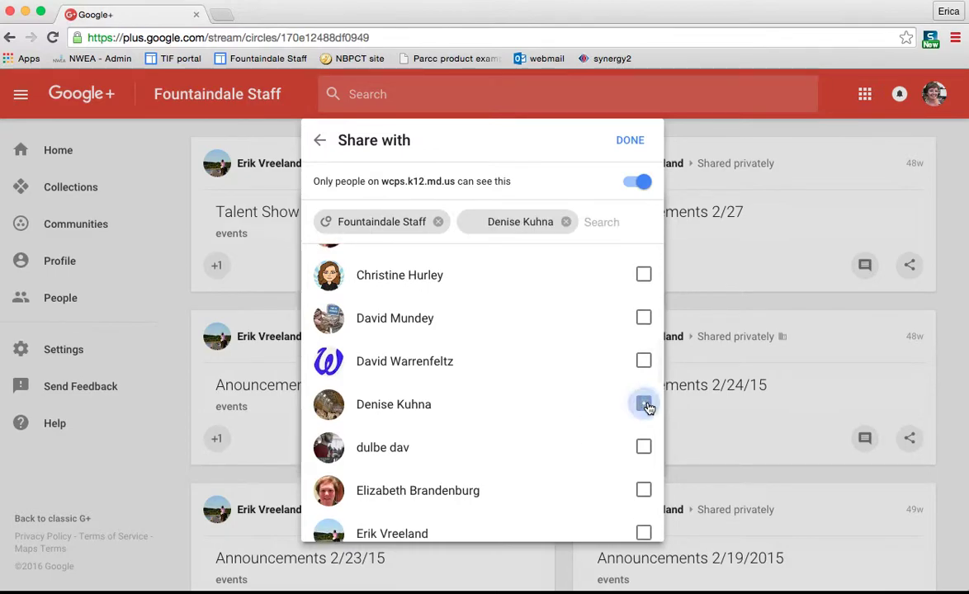
{"action": "scroll", "coordinate": [648, 405], "scroll_direction": "up", "scroll_amount": 5}
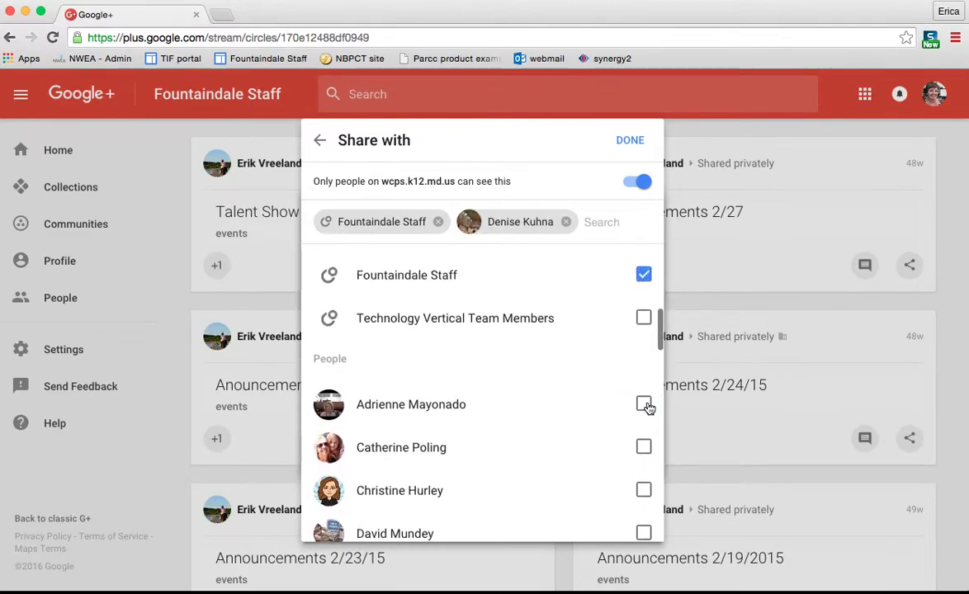
{"action": "left_click", "coordinate": [632, 142]}
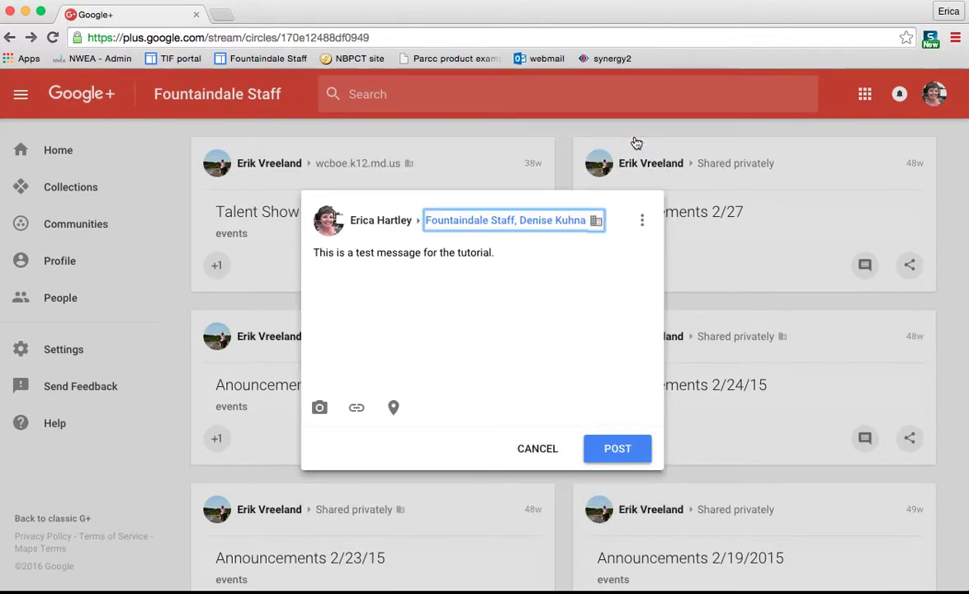
{"action": "left_click", "coordinate": [608, 449]}
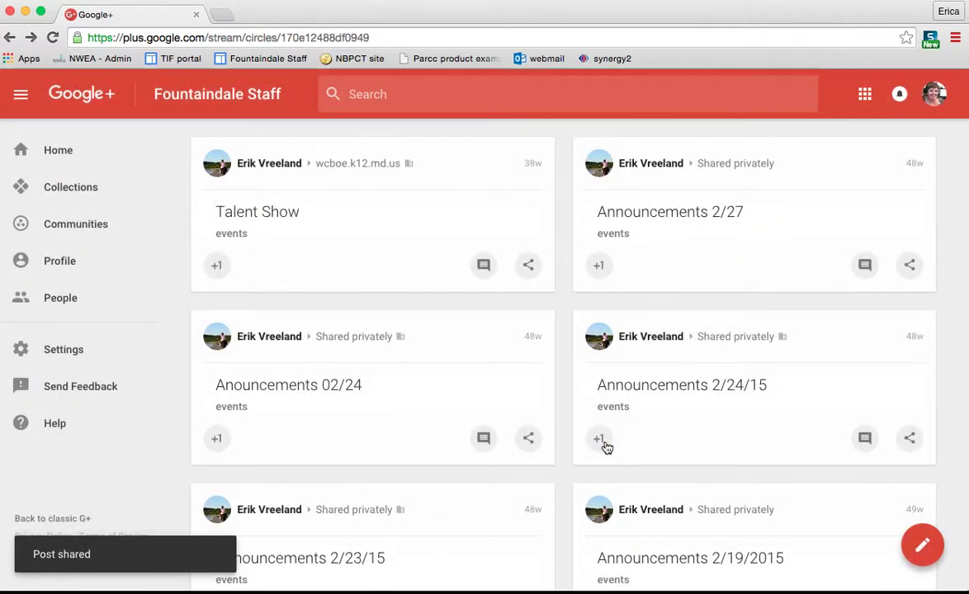
- Go to the Home stream, review the audience choices offered for a new post, and discard that post
{"action": "left_click", "coordinate": [52, 154]}
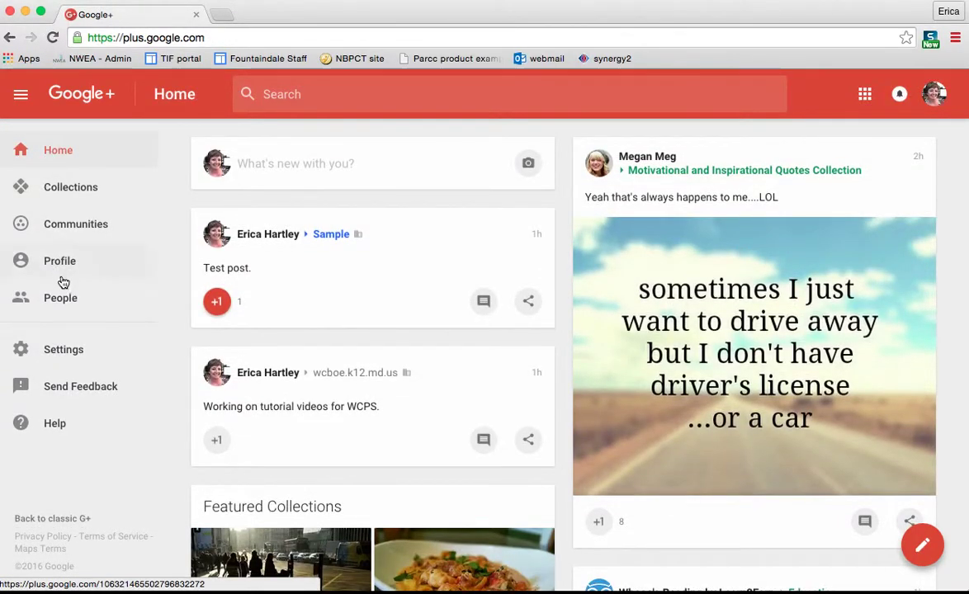
{"action": "left_click", "coordinate": [922, 544]}
{"action": "left_click", "coordinate": [492, 226]}
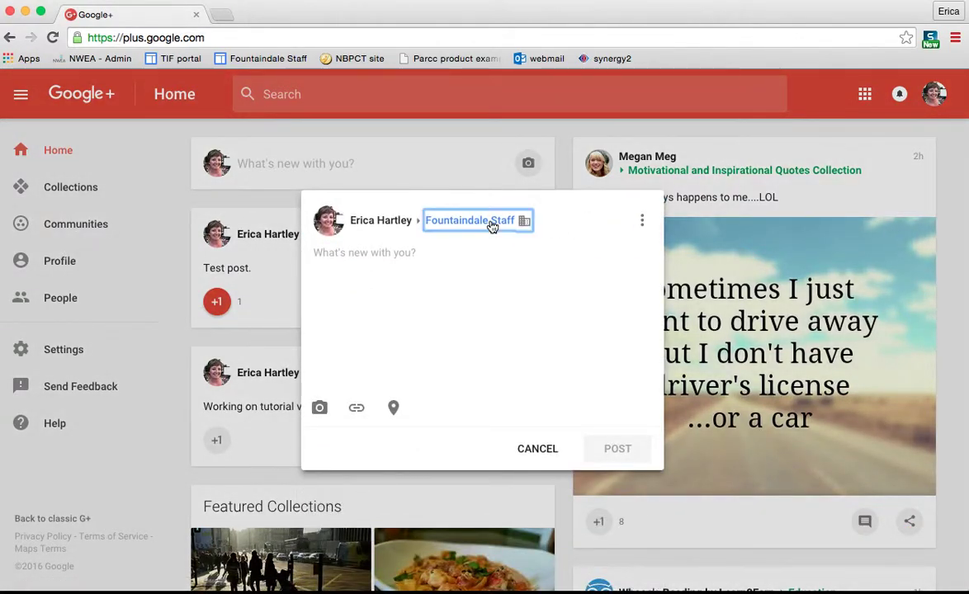
{"action": "scroll", "coordinate": [472, 429], "scroll_direction": "down", "scroll_amount": 1}
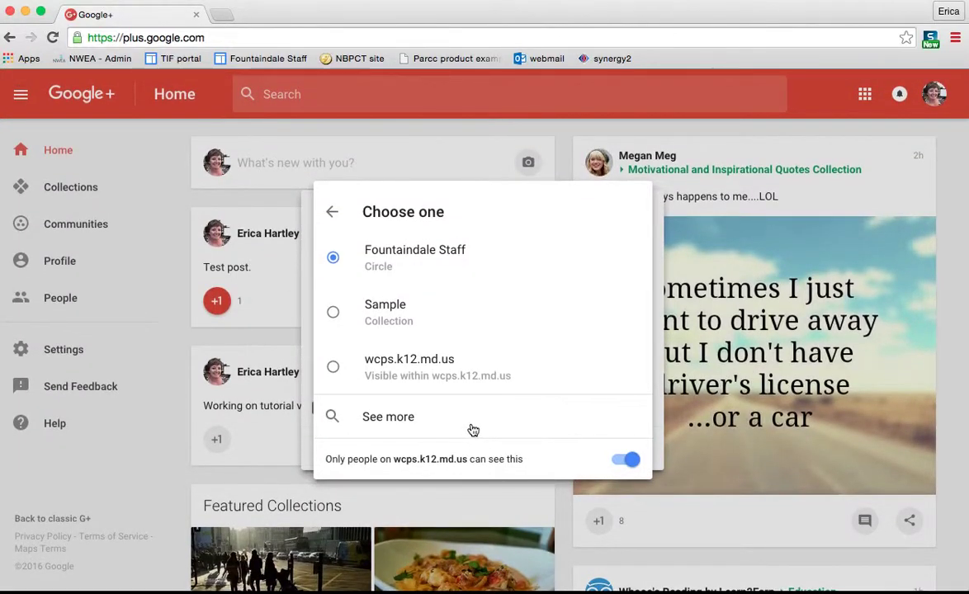
{"action": "left_click", "coordinate": [275, 300]}
{"action": "left_click", "coordinate": [526, 448]}
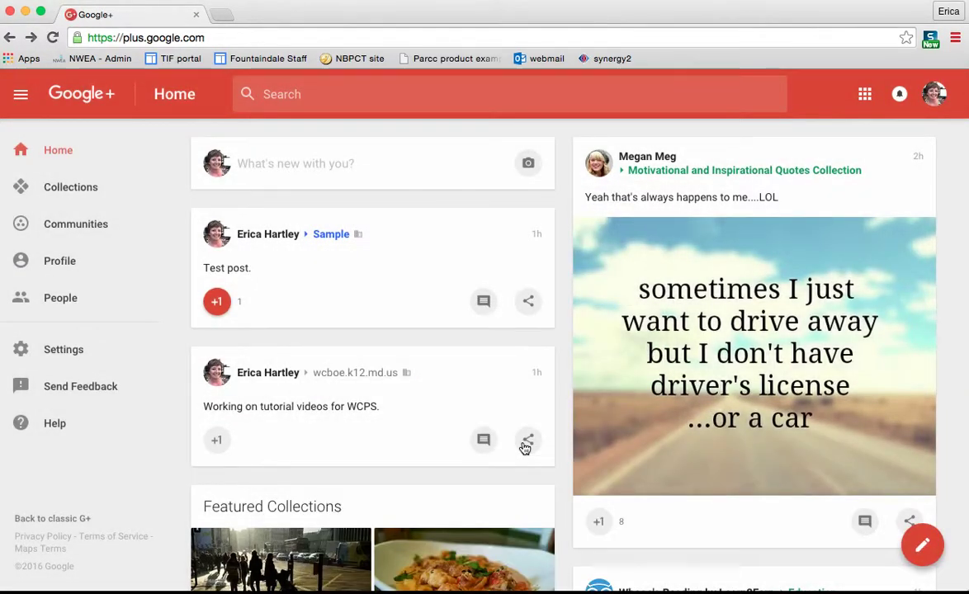